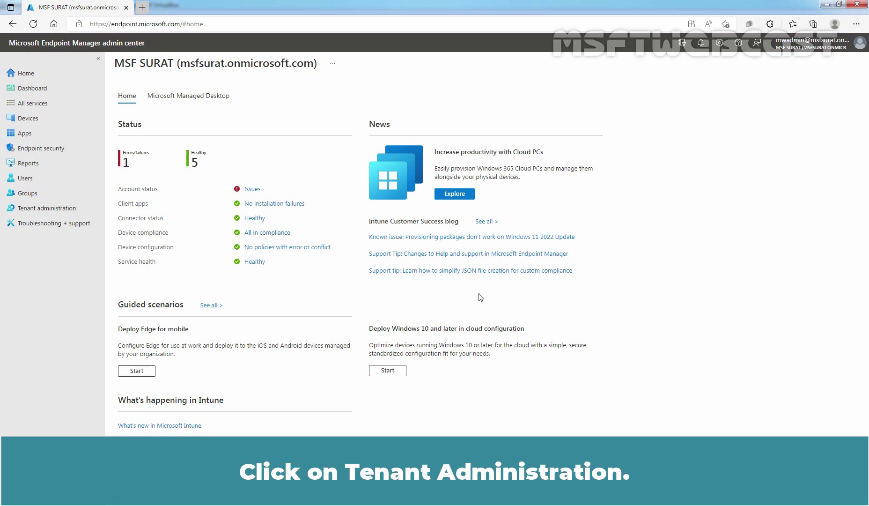
Step: Go to Tenant administration > Customization and review the Default Policy's branding and support settings
{"action": "left_click", "coordinate": [68, 210]}
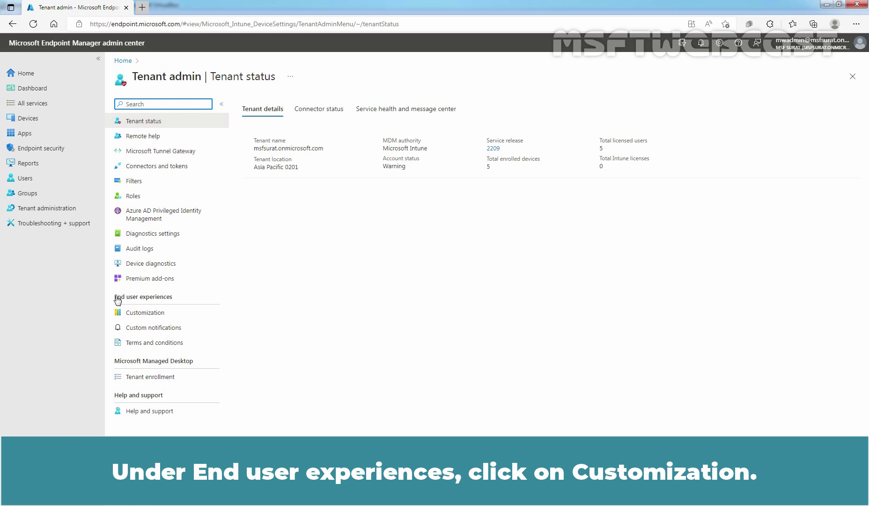
{"action": "left_click", "coordinate": [144, 317]}
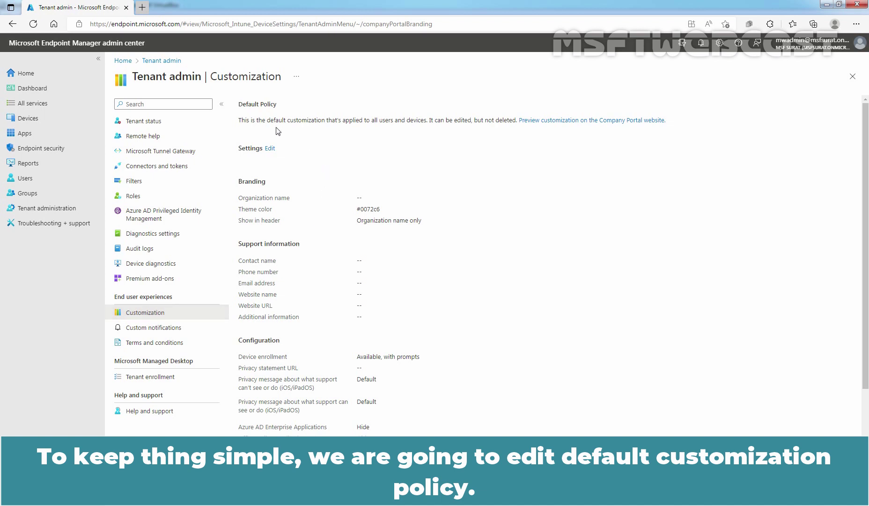
{"action": "scroll", "coordinate": [343, 190], "scroll_direction": "down", "scroll_amount": 3}
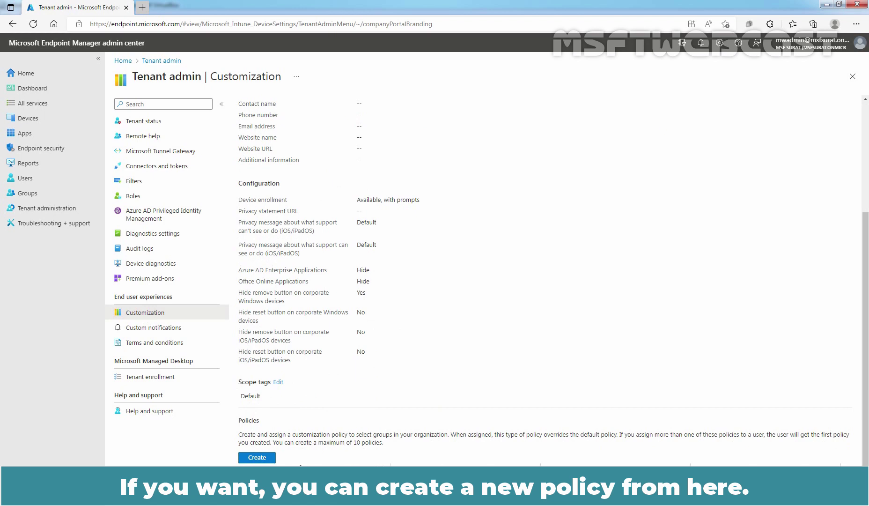
{"action": "scroll", "coordinate": [397, 415], "scroll_direction": "up", "scroll_amount": 3}
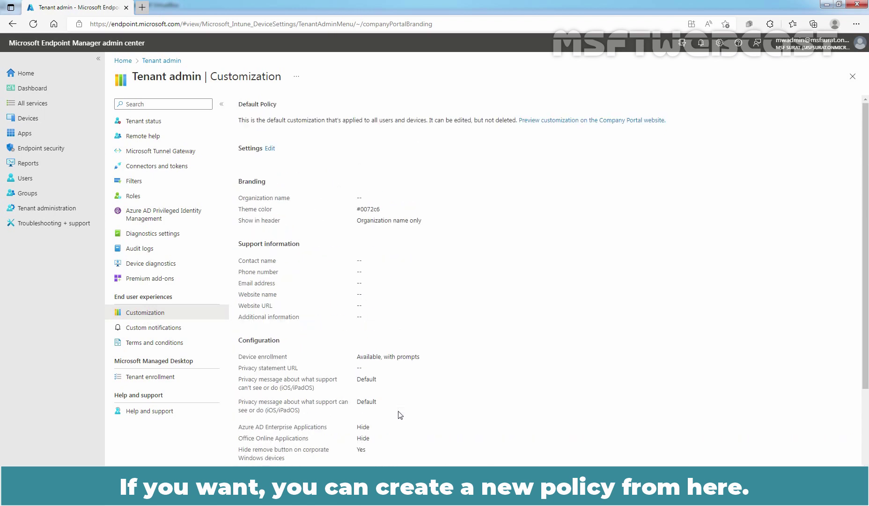
Step: Edit the default customization policy and enter 'MSF SURAT' as the organization name
{"action": "left_click", "coordinate": [270, 149]}
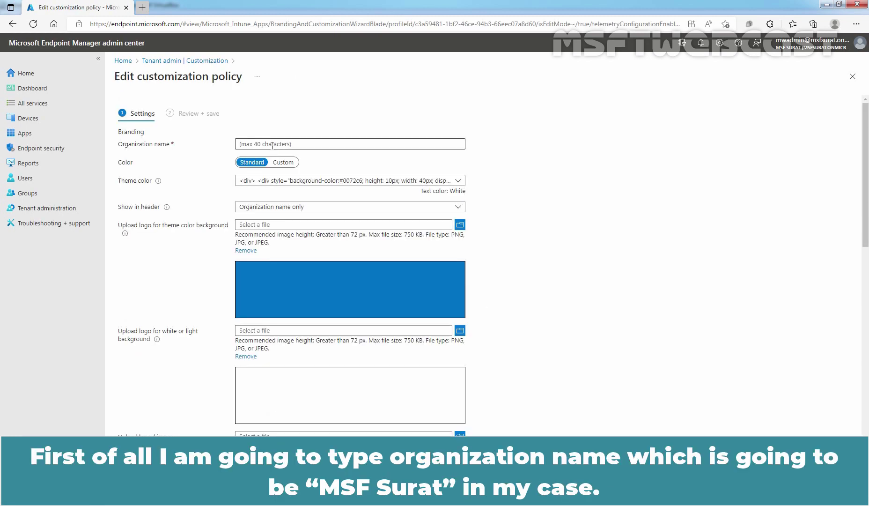
{"action": "left_click", "coordinate": [272, 147]}
{"action": "type", "text": "MSF"}
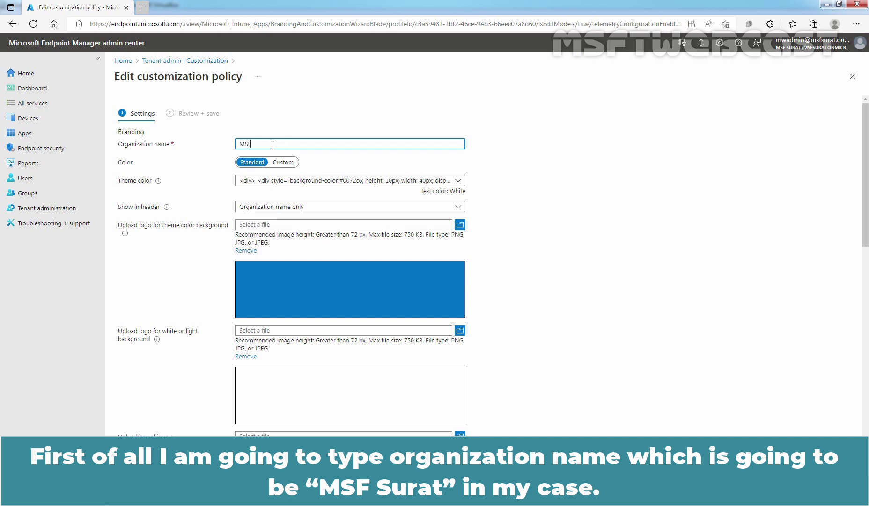
{"action": "type", "text": " SURAT"}
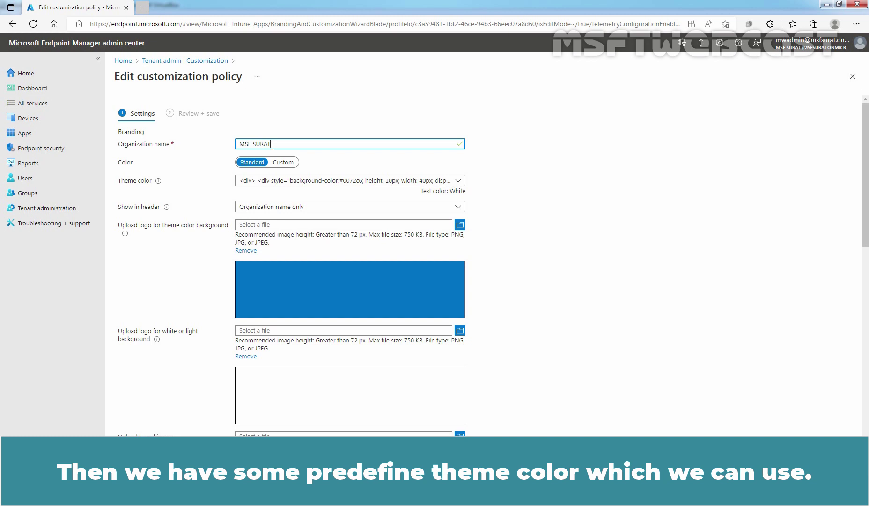
Step: Try the red, orange and green theme colors, ending on purple #68217a
{"action": "left_click", "coordinate": [458, 181]}
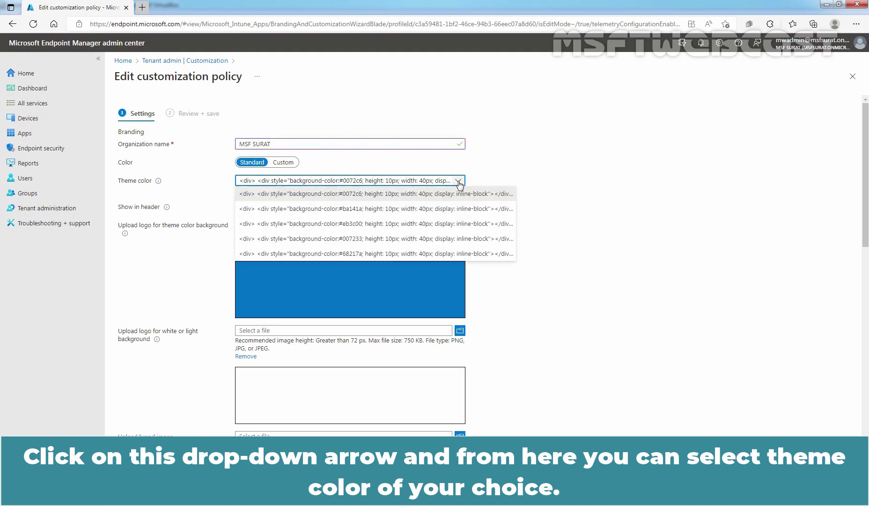
{"action": "left_click", "coordinate": [446, 209]}
{"action": "left_click", "coordinate": [458, 181]}
{"action": "left_click", "coordinate": [425, 225]}
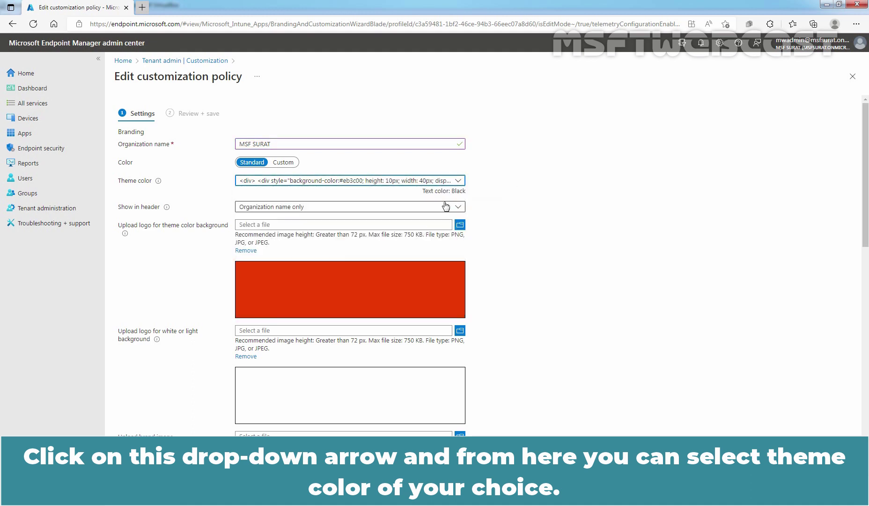
{"action": "left_click", "coordinate": [458, 181]}
{"action": "left_click", "coordinate": [428, 239]}
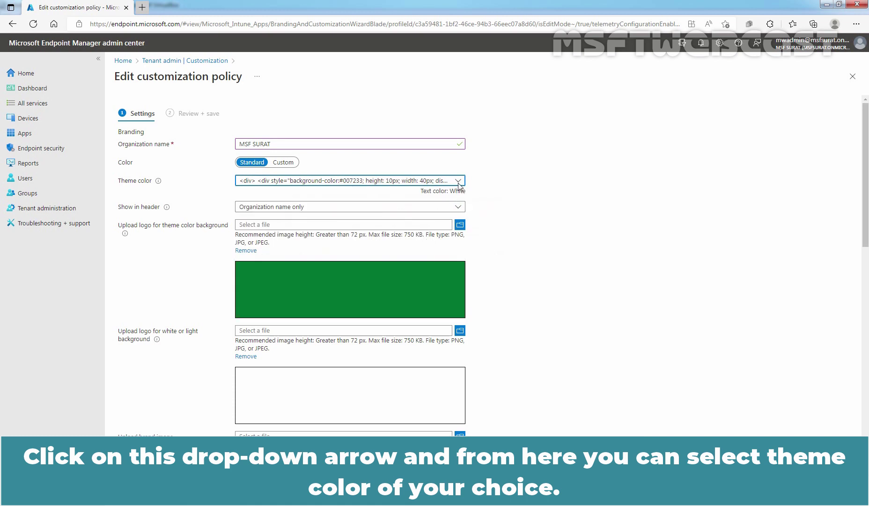
{"action": "left_click", "coordinate": [458, 181]}
{"action": "left_click", "coordinate": [450, 254]}
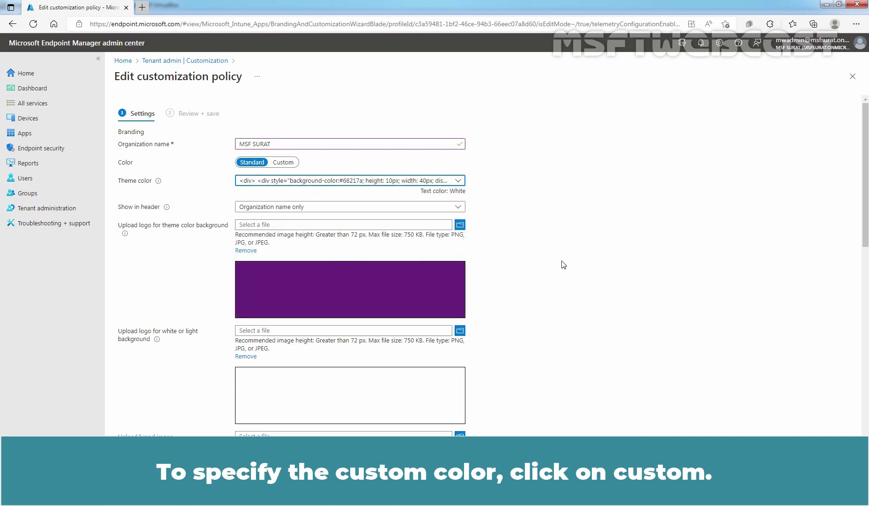
Step: Use custom theme color #f4b41a and show the organization logo and name in the header
{"action": "left_click", "coordinate": [284, 163]}
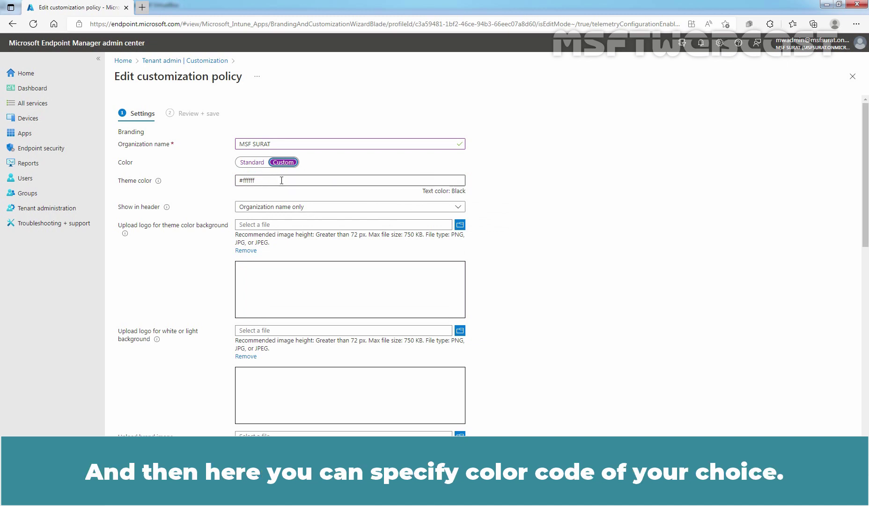
{"action": "left_click", "coordinate": [282, 180]}
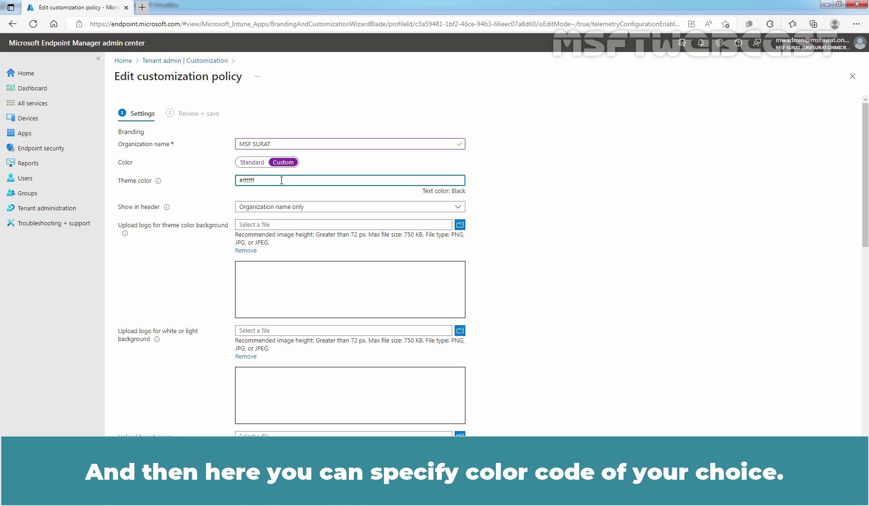
{"action": "key", "text": "BackSpace"}
{"action": "key", "text": "BackSpace"}
{"action": "key", "text": "BackSpace"}
{"action": "key", "text": "BackSpace"}
{"action": "key", "text": "BackSpace"}
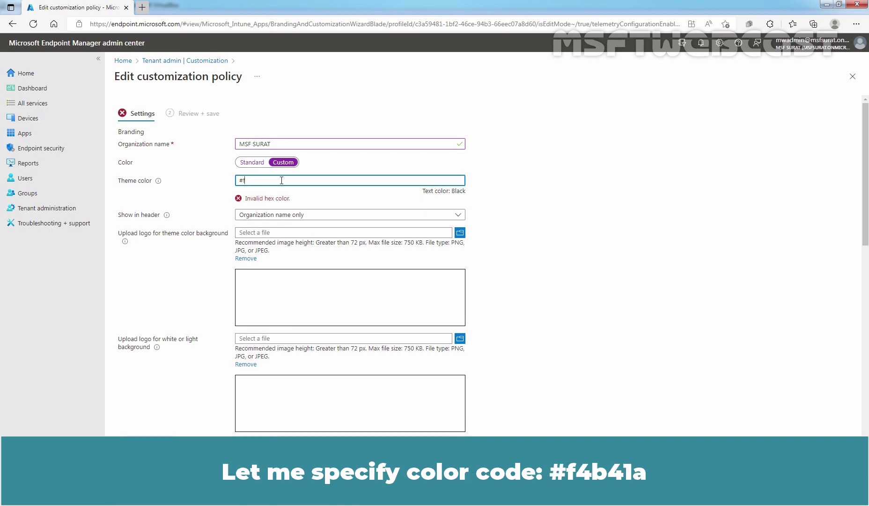
{"action": "type", "text": "4b41a"}
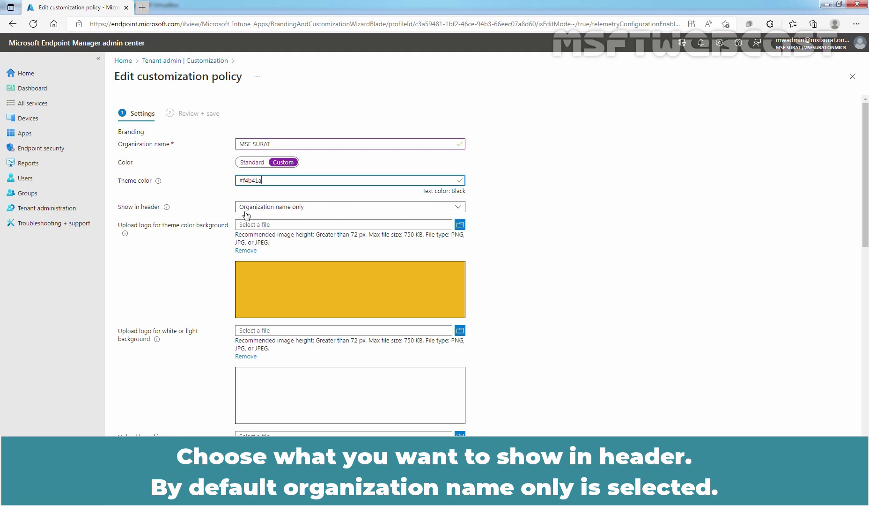
{"action": "left_click", "coordinate": [369, 211]}
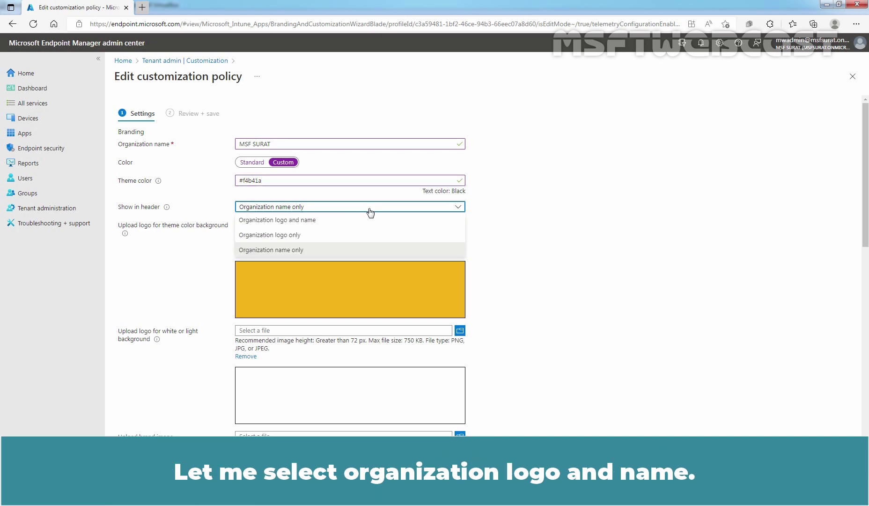
{"action": "left_click", "coordinate": [294, 220]}
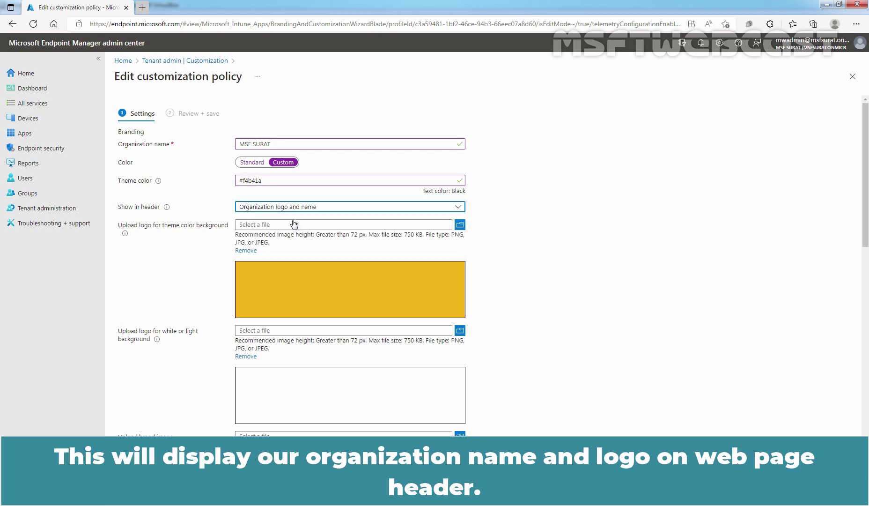
Step: Upload MSFSurat-Logo as the theme-background logo and MSFSurat-Logo - Black for light backgrounds
{"action": "left_click", "coordinate": [461, 227]}
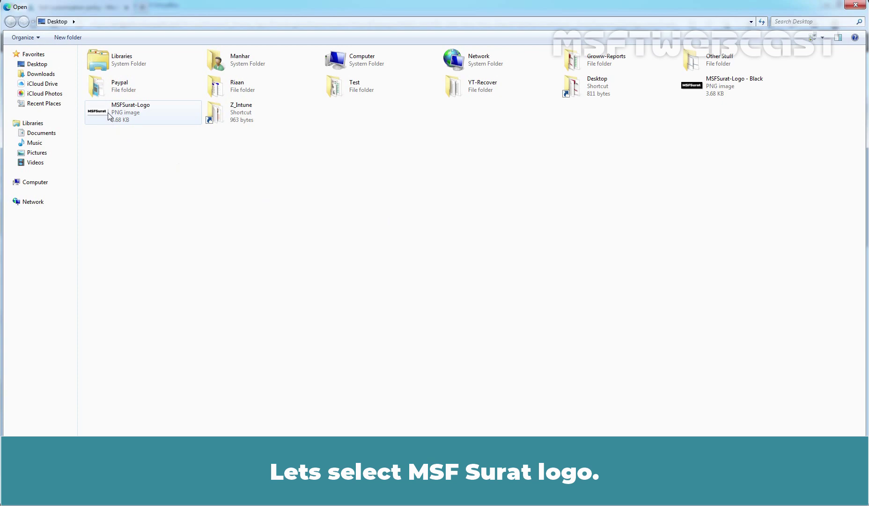
{"action": "double_click", "coordinate": [140, 114]}
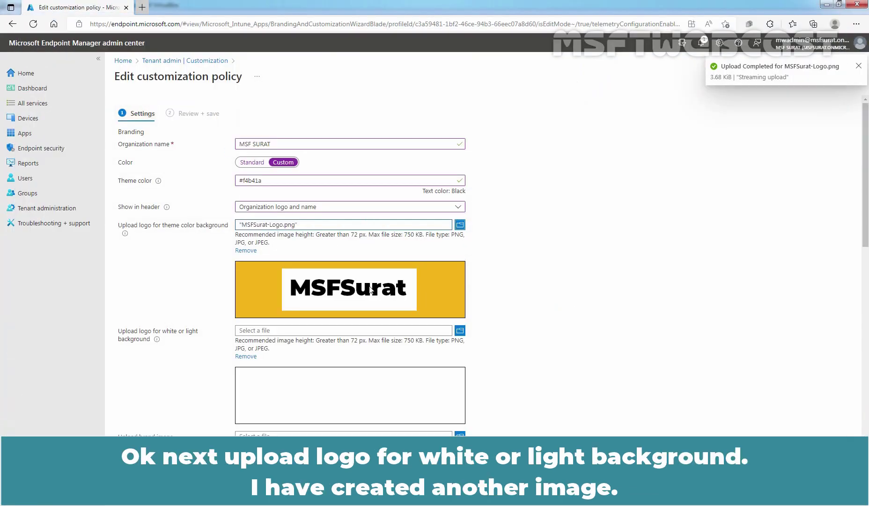
{"action": "scroll", "coordinate": [430, 287], "scroll_direction": "down", "scroll_amount": 3}
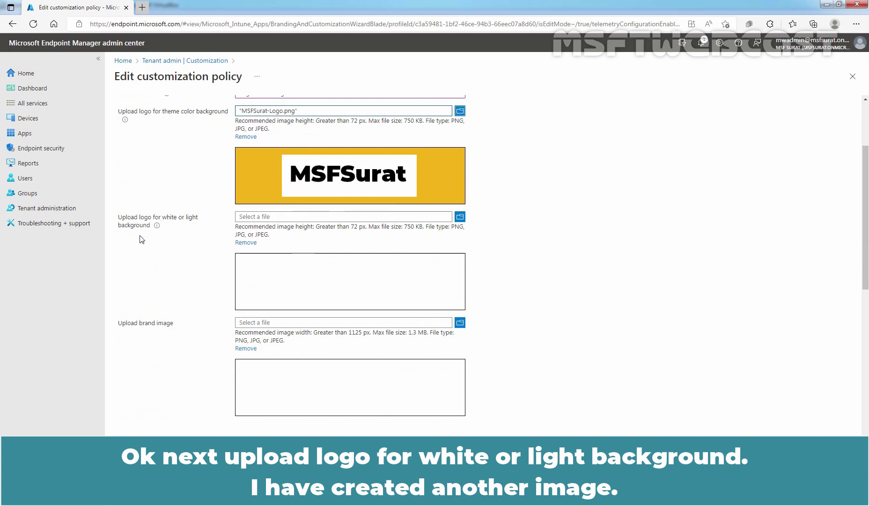
{"action": "left_click", "coordinate": [460, 218]}
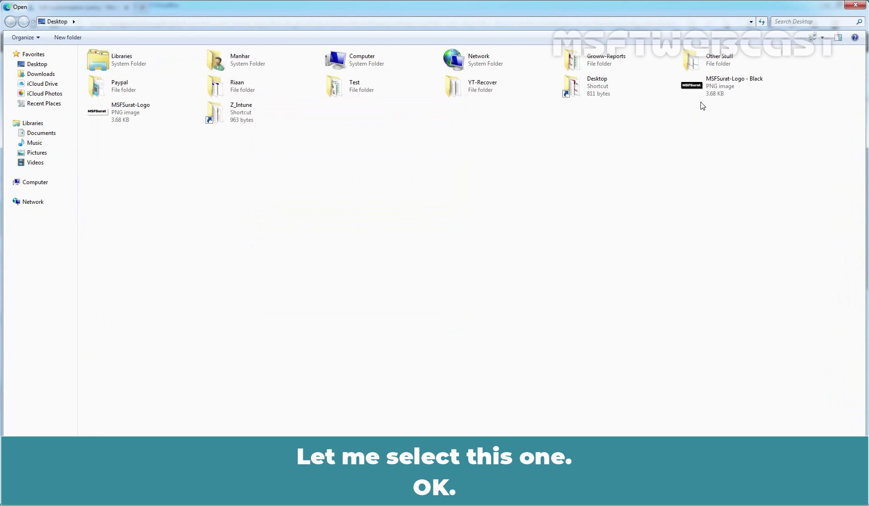
{"action": "double_click", "coordinate": [709, 86]}
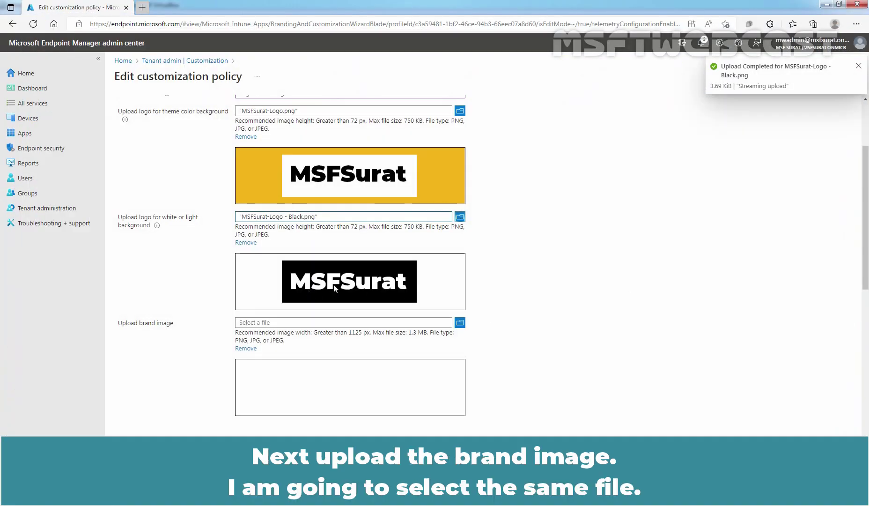
{"action": "scroll", "coordinate": [334, 285], "scroll_direction": "down", "scroll_amount": 1}
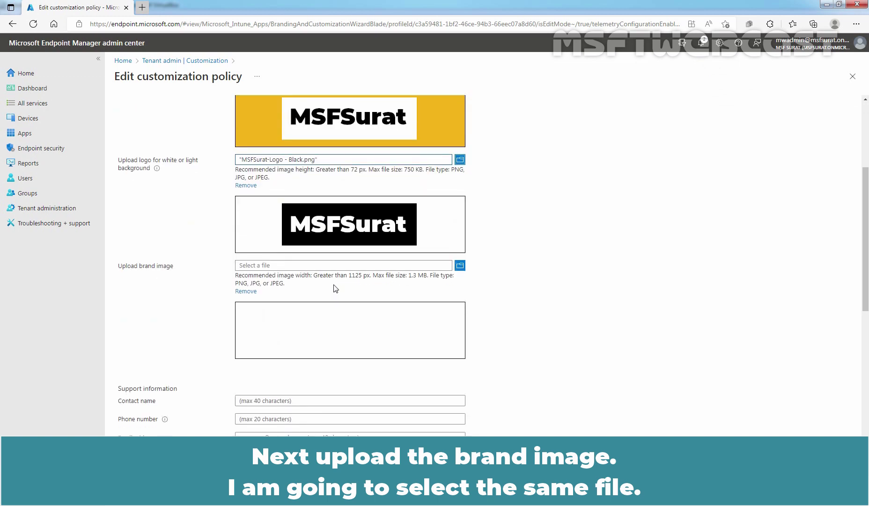
Step: Upload MSFSurat-Logo.png from the Desktop as the brand image
{"action": "left_click", "coordinate": [460, 267]}
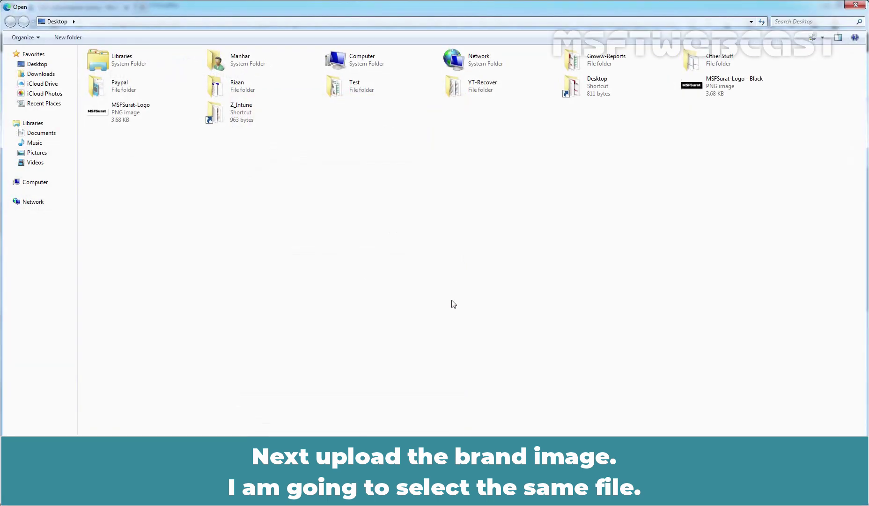
{"action": "left_click", "coordinate": [126, 116]}
{"action": "double_click", "coordinate": [127, 116]}
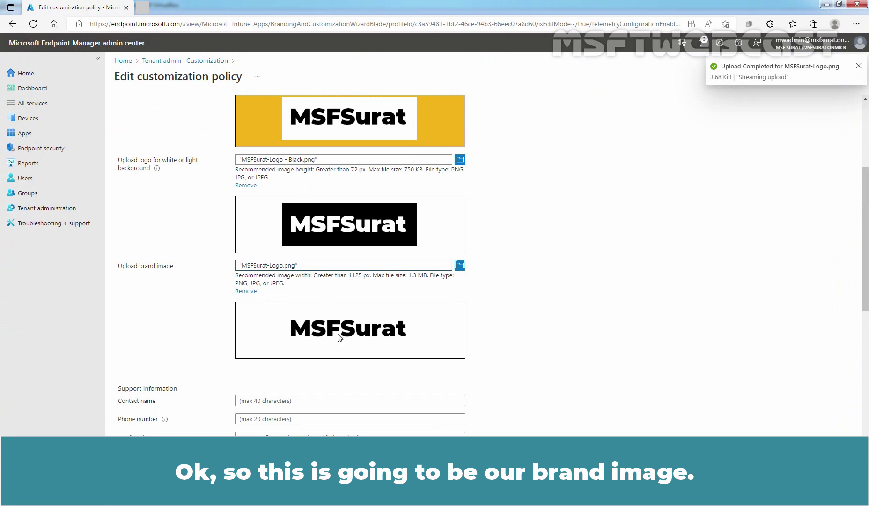
Step: Enter the support contact name, phone, e-mail, website, help text and privacy statement URL
{"action": "scroll", "coordinate": [339, 337], "scroll_direction": "down", "scroll_amount": 5}
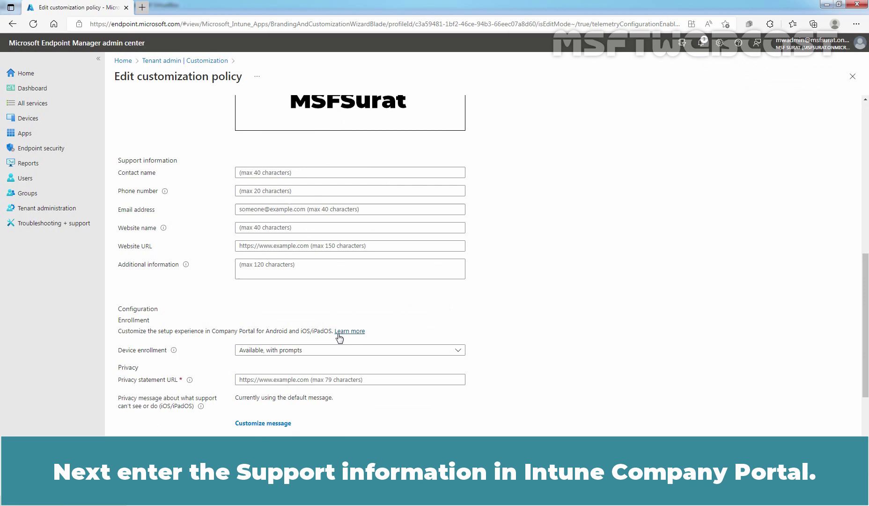
{"action": "left_click", "coordinate": [260, 172]}
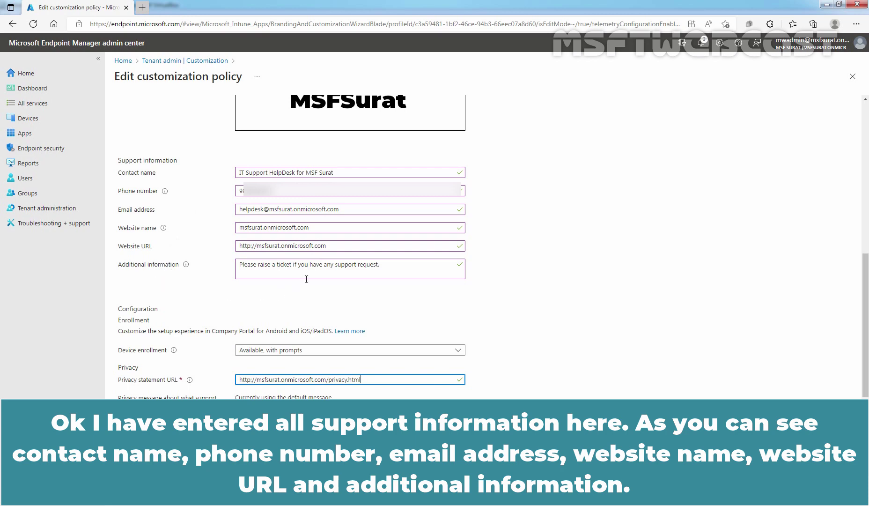
{"action": "scroll", "coordinate": [210, 283], "scroll_direction": "down", "scroll_amount": 2}
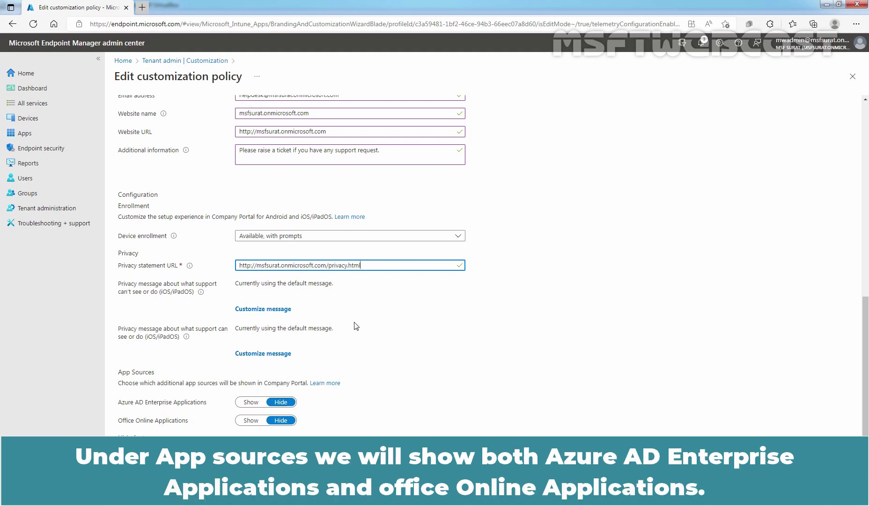
Step: Show Azure AD Enterprise and Office Online apps, and hide reset on corporate Windows devices
{"action": "left_click", "coordinate": [251, 402]}
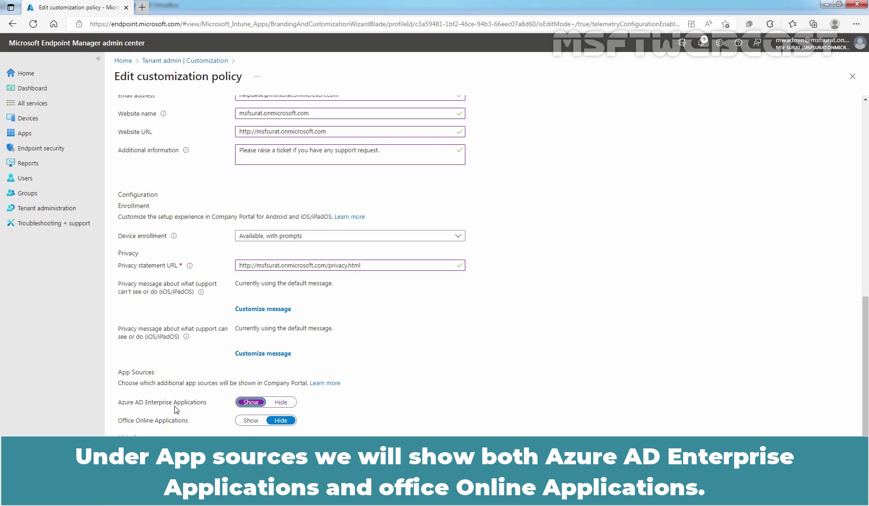
{"action": "left_click", "coordinate": [244, 420]}
{"action": "scroll", "coordinate": [356, 393], "scroll_direction": "down", "scroll_amount": 3}
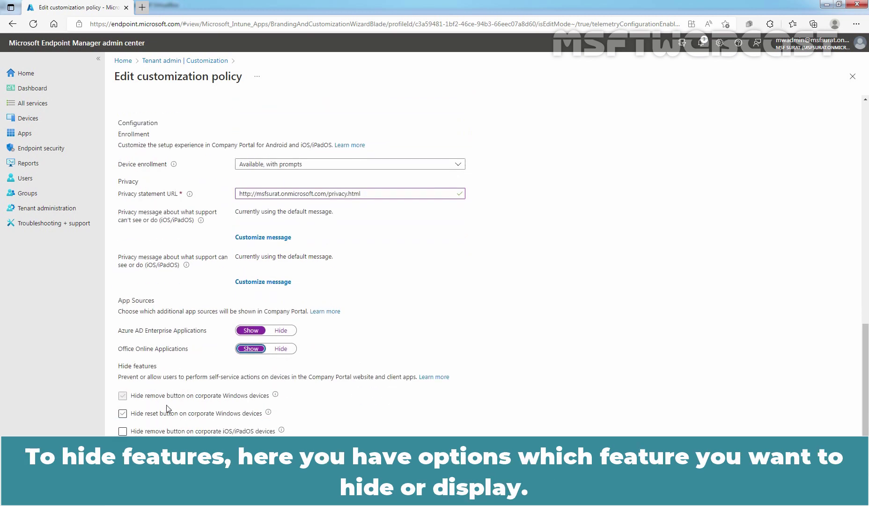
{"action": "left_click", "coordinate": [165, 416]}
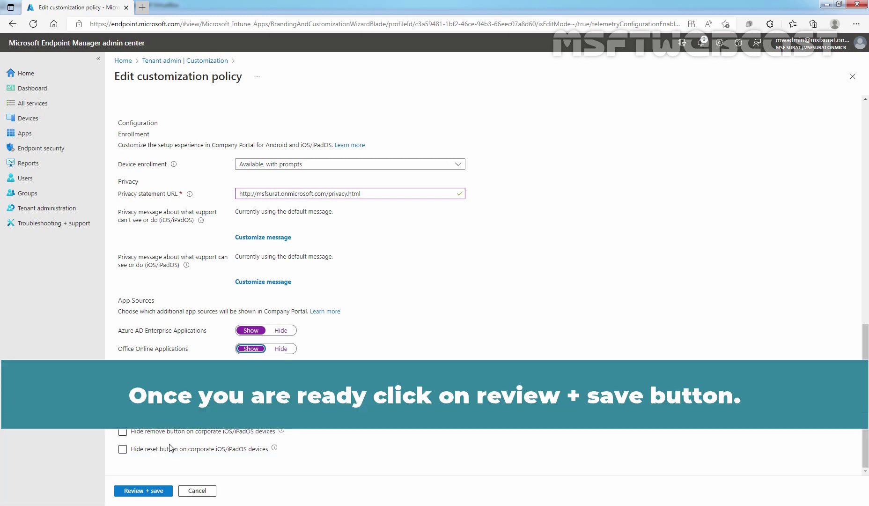
Step: Review and save the customization policy, then check the updated Default Policy summary
{"action": "left_click", "coordinate": [147, 491]}
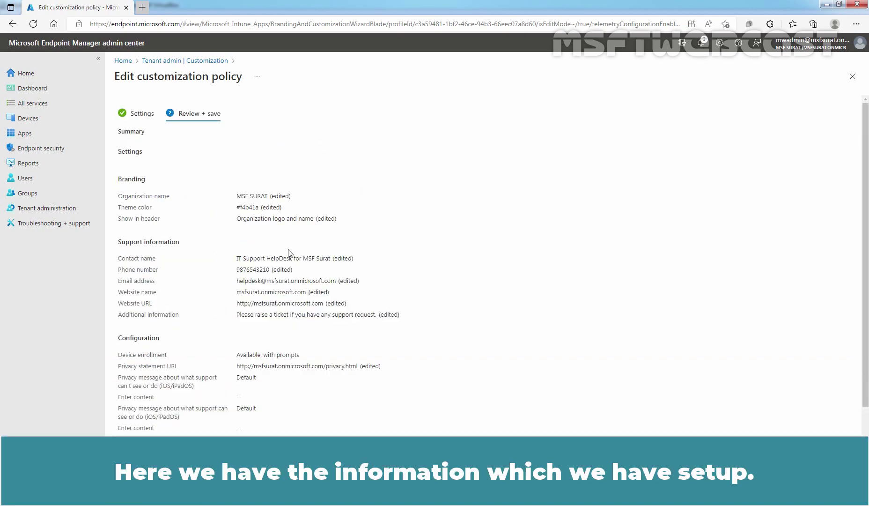
{"action": "scroll", "coordinate": [288, 252], "scroll_direction": "down", "scroll_amount": 2}
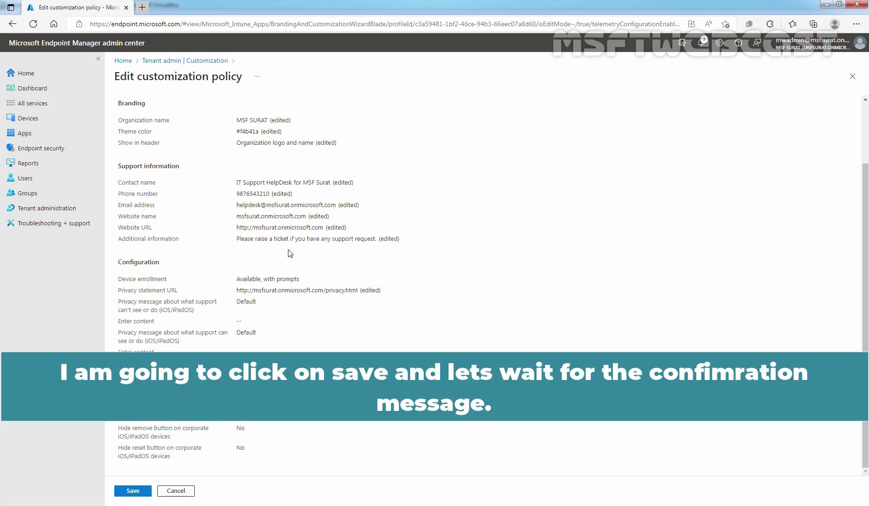
{"action": "left_click", "coordinate": [130, 492]}
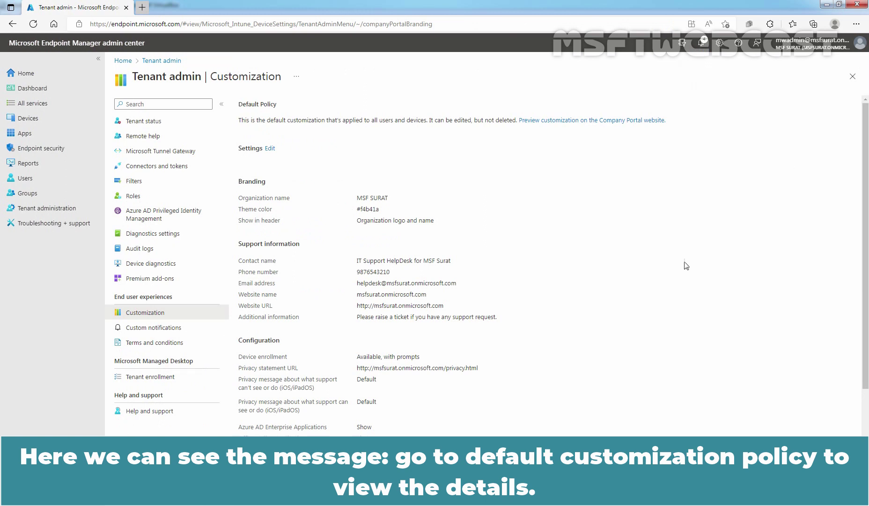
{"action": "scroll", "coordinate": [500, 213], "scroll_direction": "down", "scroll_amount": 4}
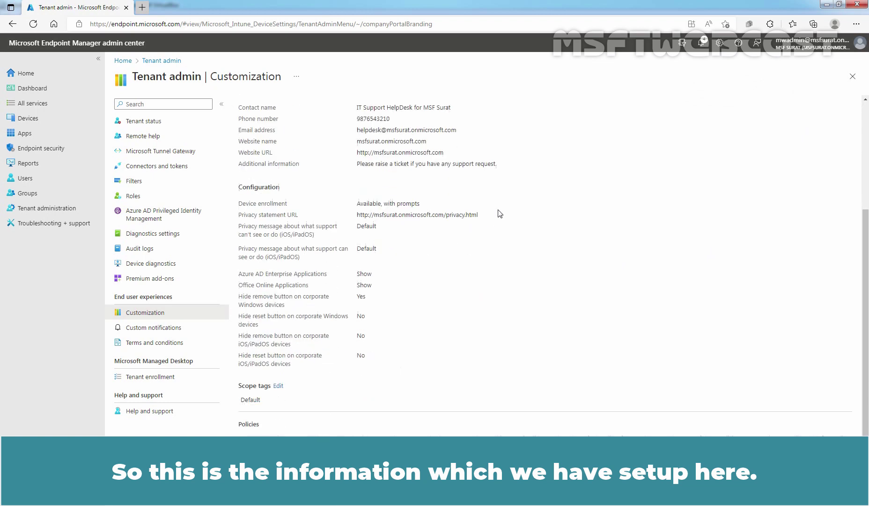
{"action": "scroll", "coordinate": [500, 213], "scroll_direction": "up", "scroll_amount": 5}
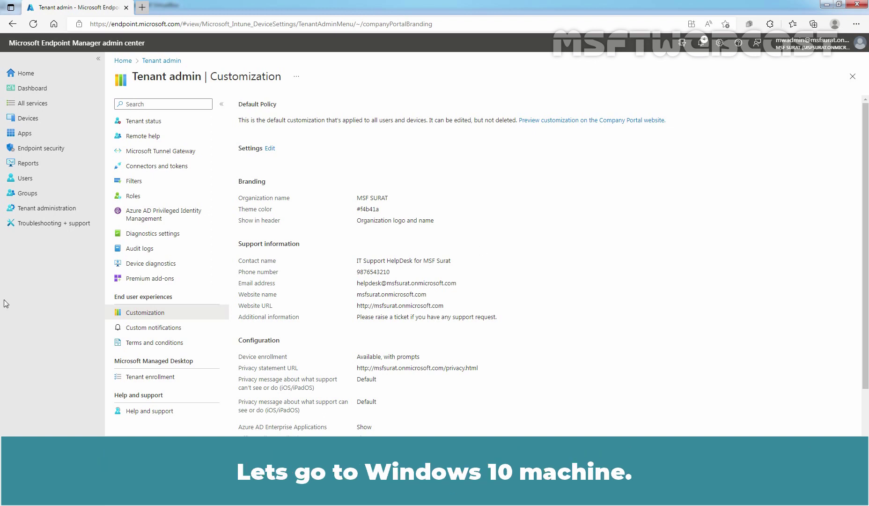
{"action": "key", "text": "alt+Tab"}
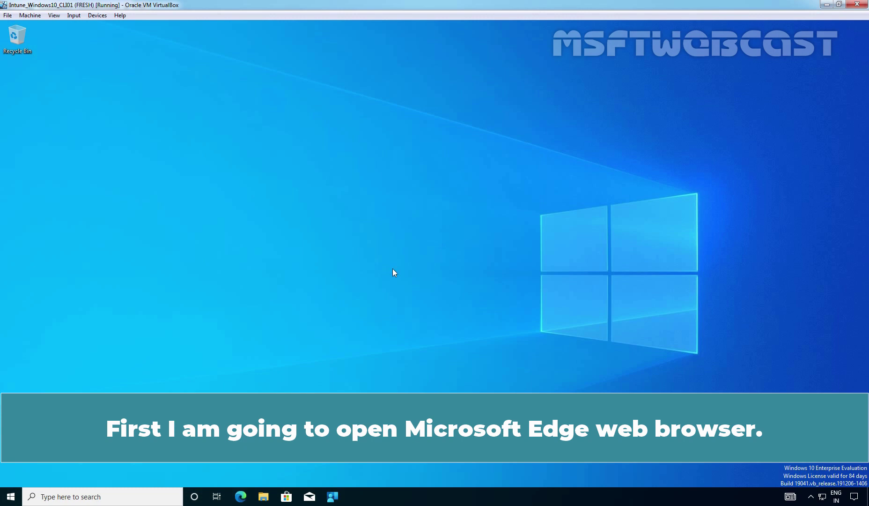
{"action": "left_click", "coordinate": [241, 496]}
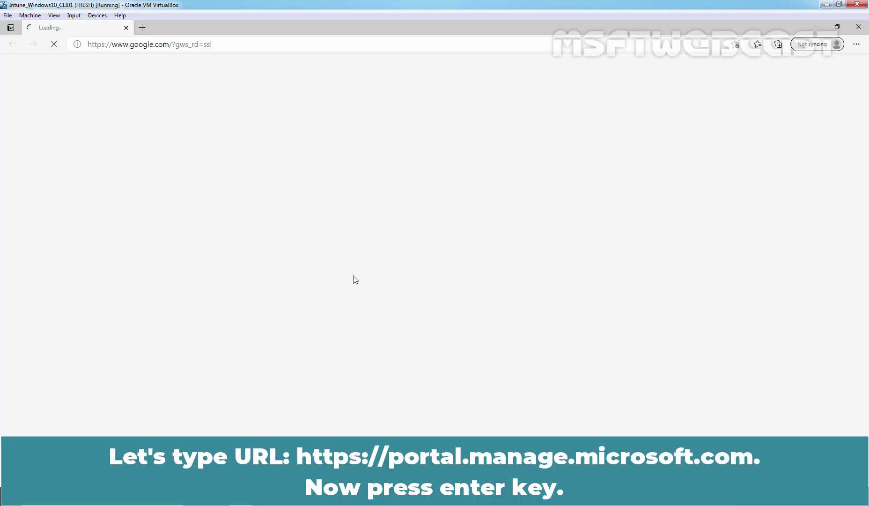
{"action": "left_click", "coordinate": [278, 44]}
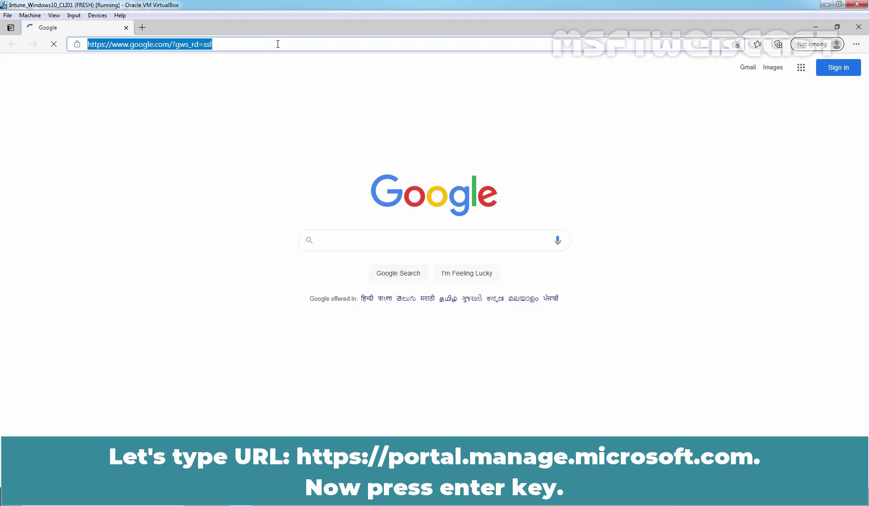
{"action": "type", "text": "https://"}
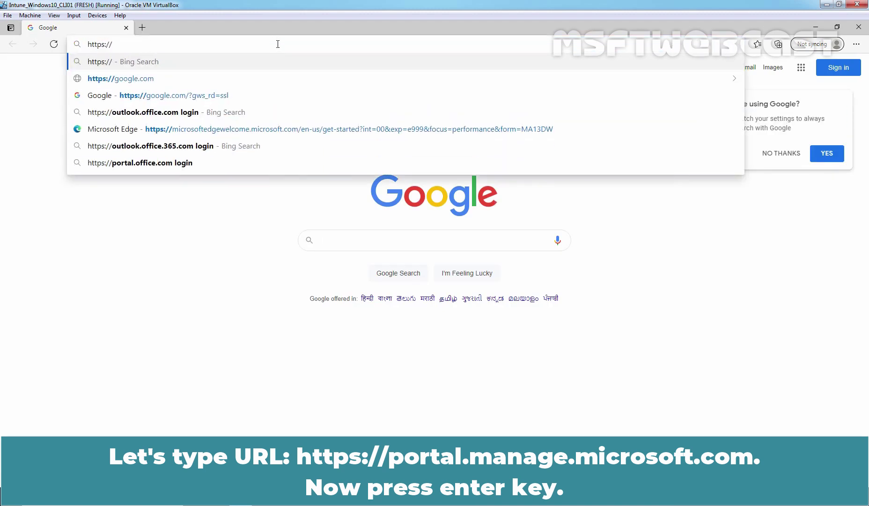
{"action": "type", "text": "portal.m"}
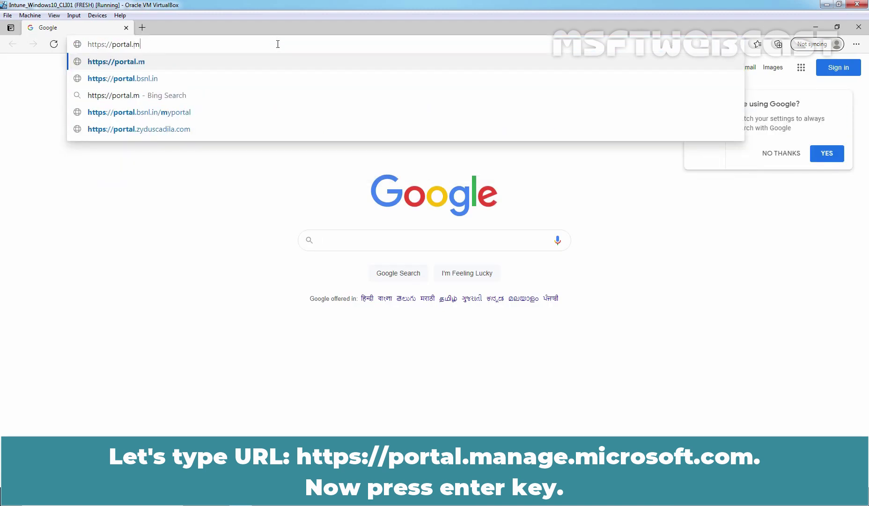
{"action": "type", "text": "anage."}
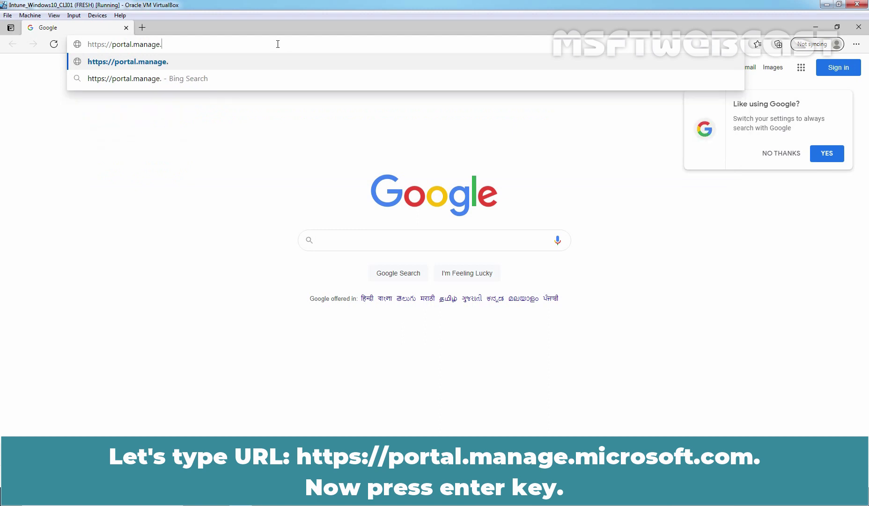
{"action": "type", "text": "microsoft.com"}
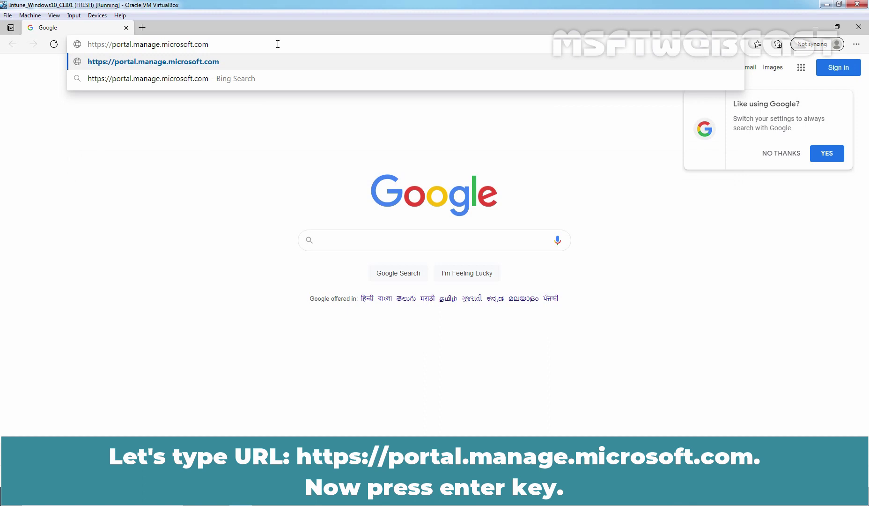
{"action": "key", "text": "Return"}
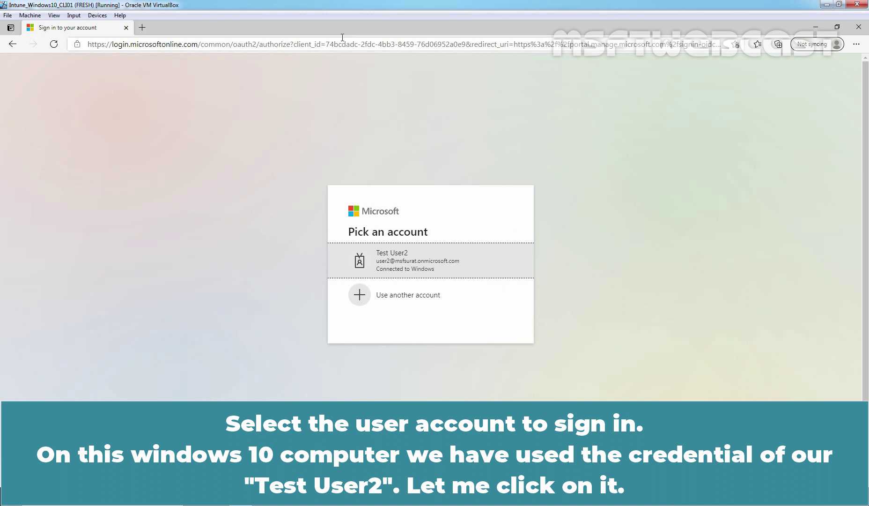
Step: Sign in to the Company Portal website with the test user account
{"action": "left_click", "coordinate": [394, 262]}
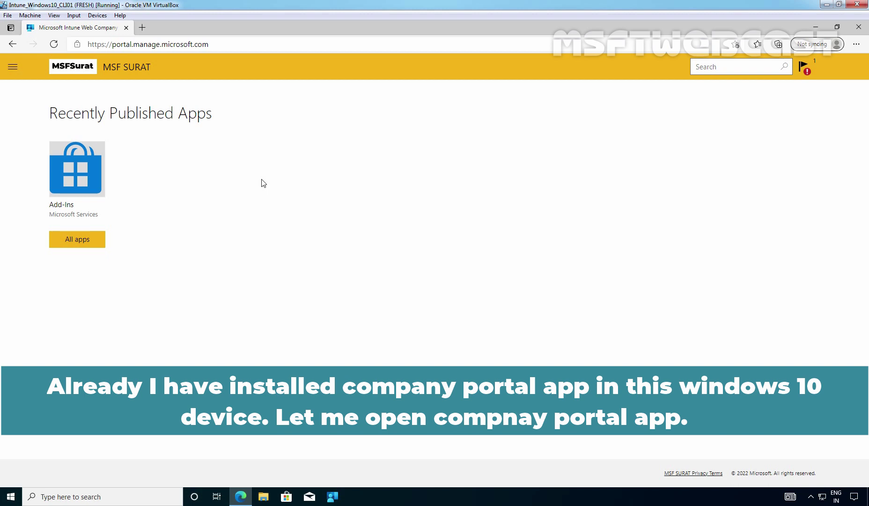
Step: Launch the Company Portal desktop app from the taskbar
{"action": "left_click", "coordinate": [333, 497]}
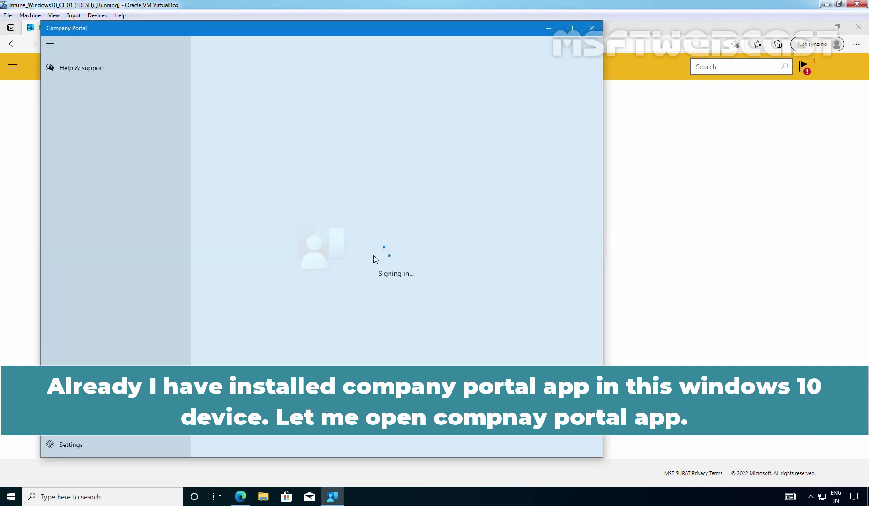